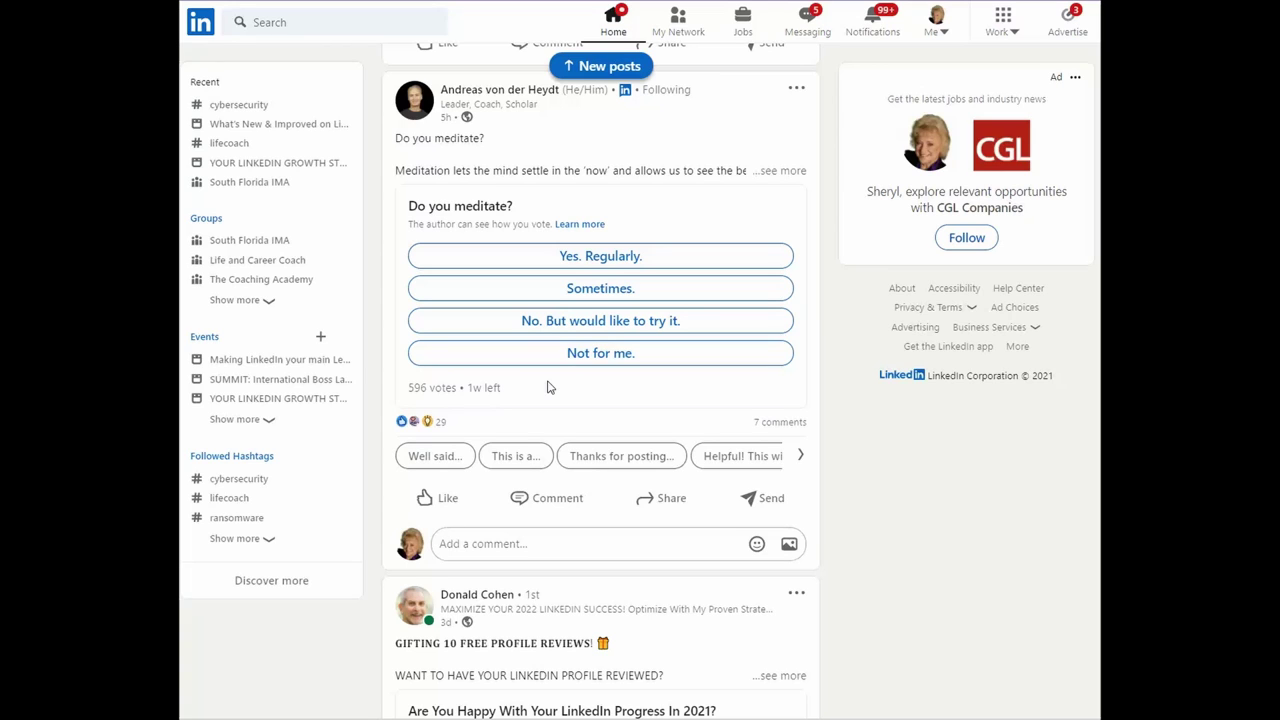
Vote 'Yes. Regularly.' in the 'Do you meditate?' poll, then return to the top of the home feed
left_click(611, 262)
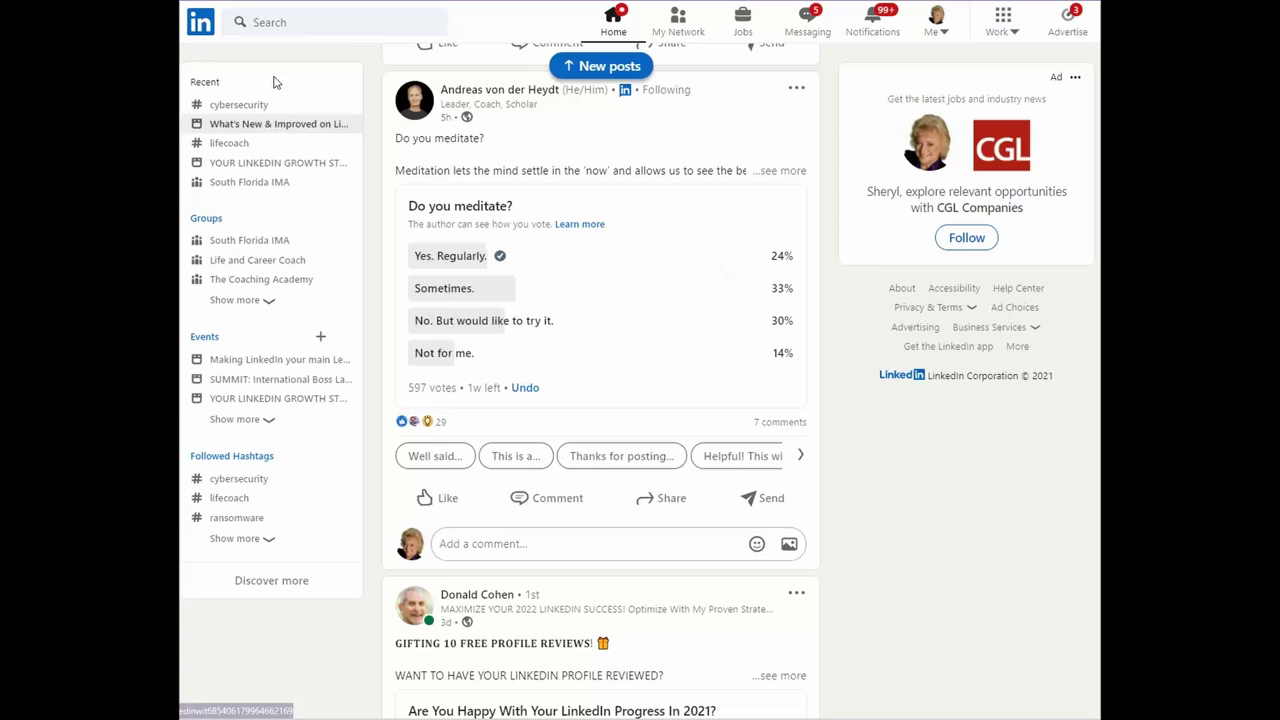
left_click(202, 26)
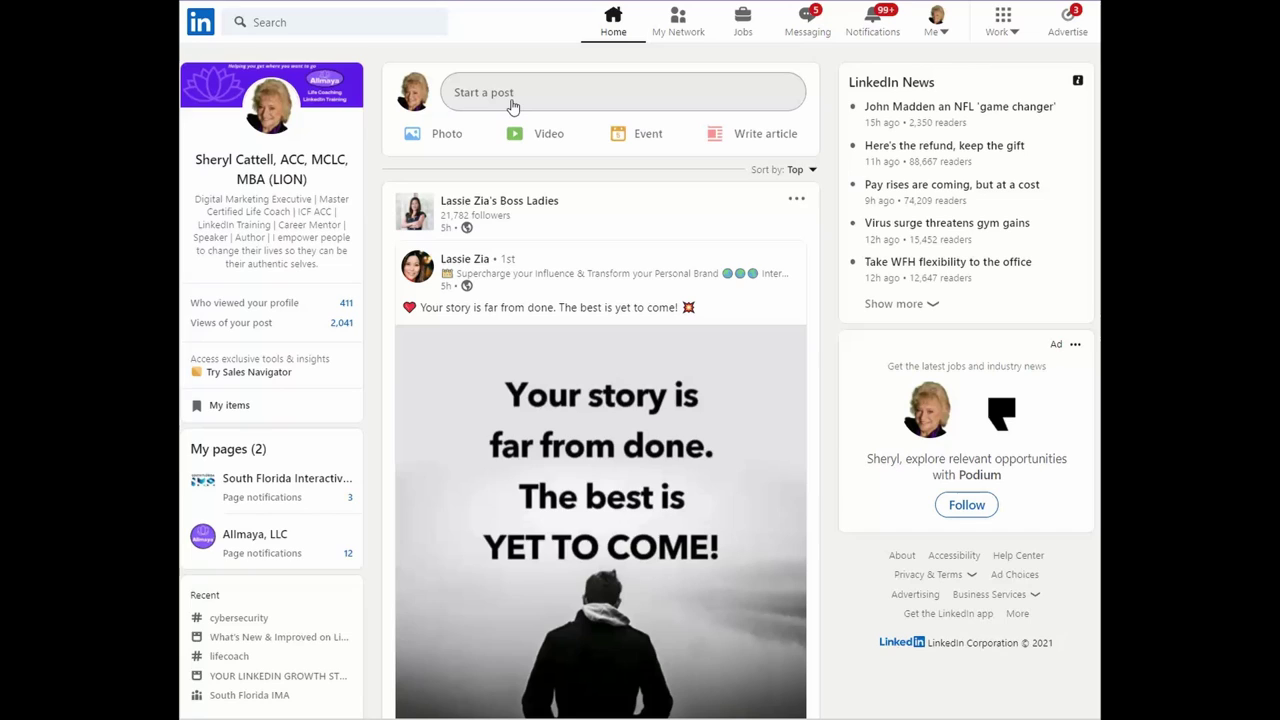
Begin a new LinkedIn post and turn it into a blank poll
left_click(512, 100)
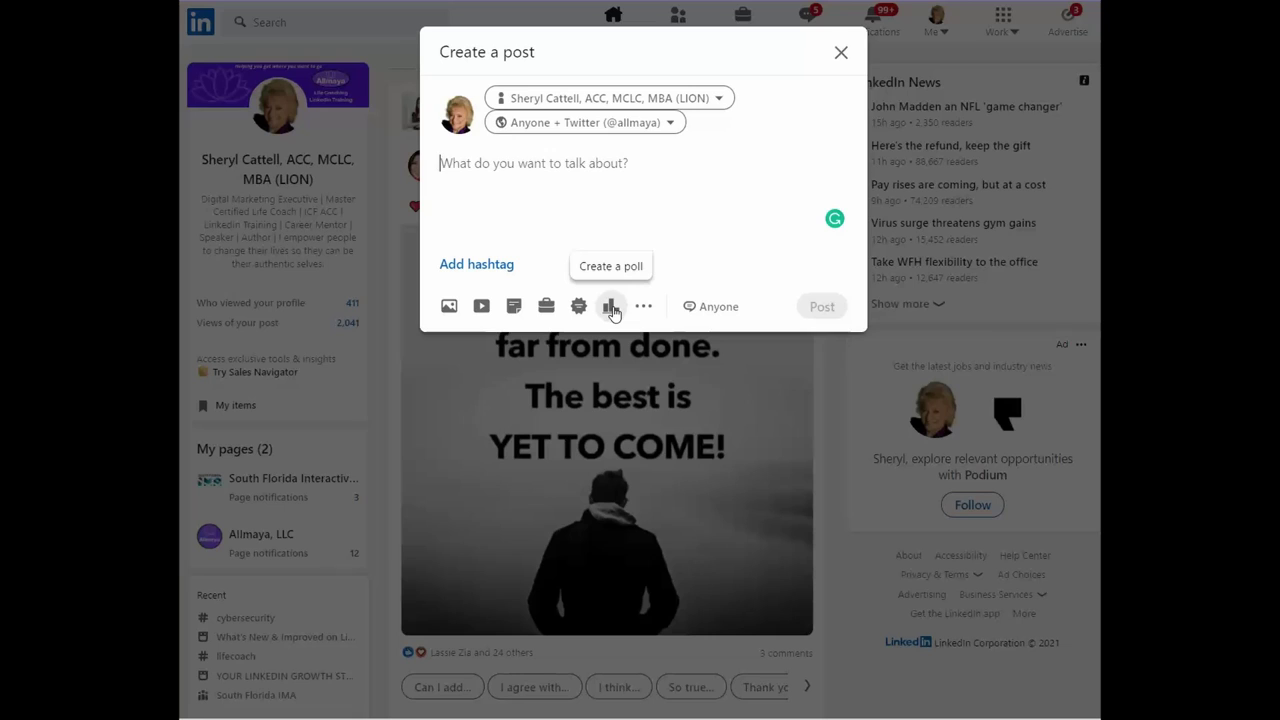
left_click(613, 312)
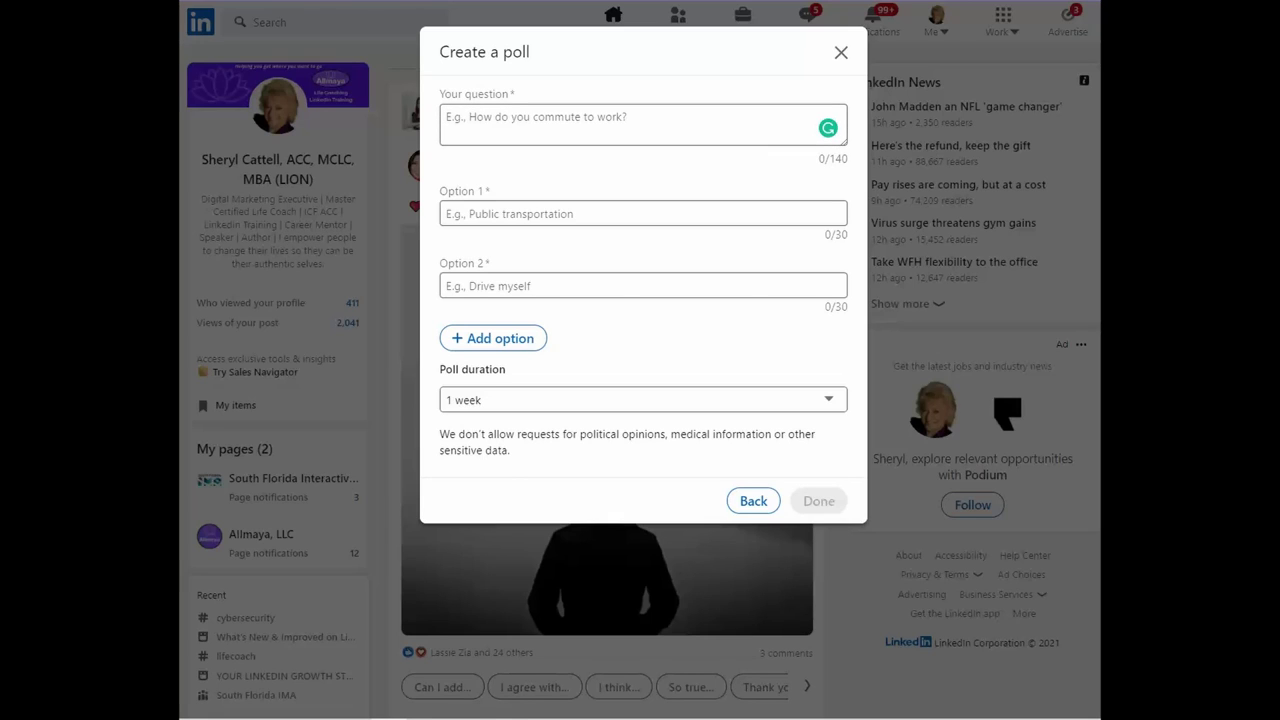
Enter the poll question 'What do you do for self-care?' and 'Exercise' as option 1
left_click(560, 110)
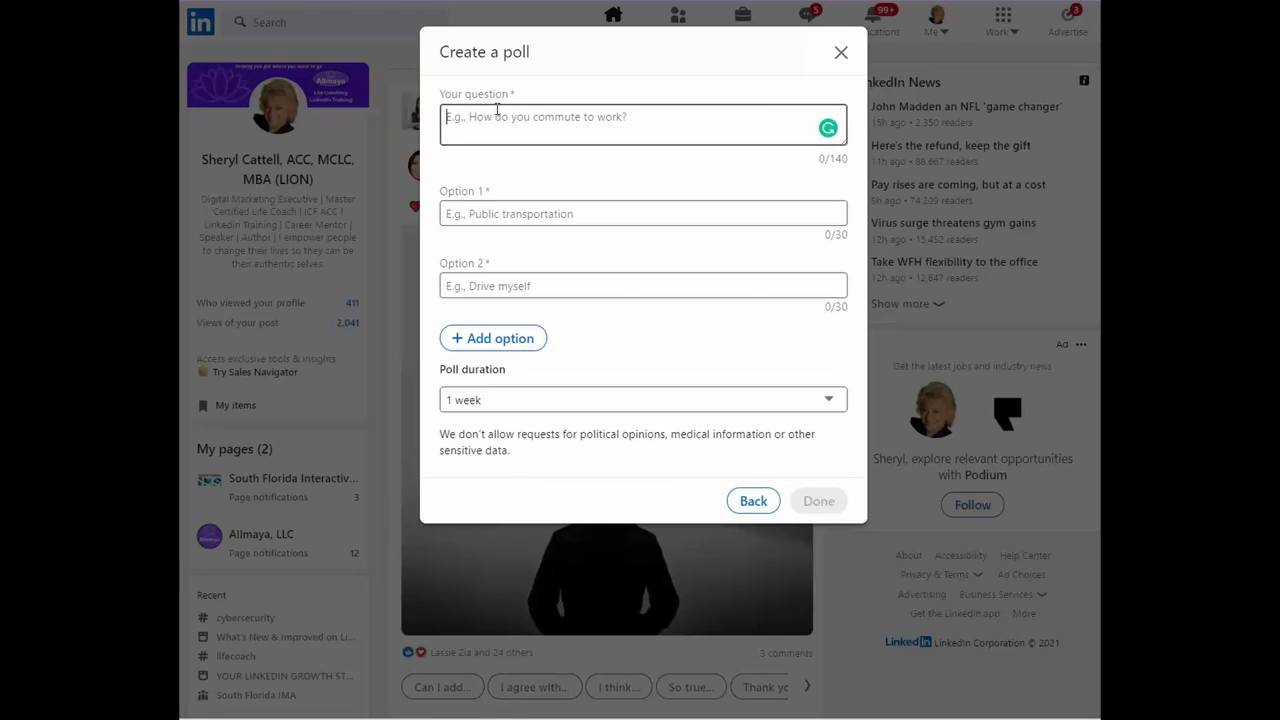
type("What do you do for self-care?")
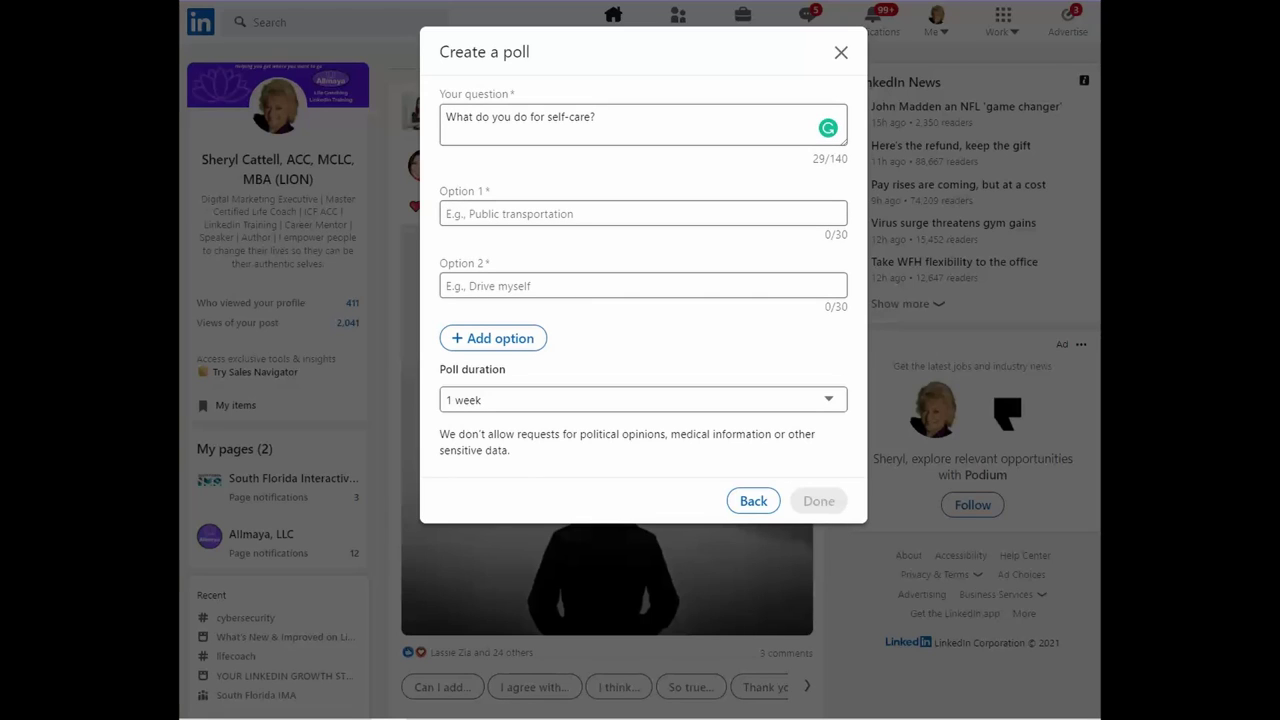
left_click(481, 213)
type("Exercise")
left_click(490, 288)
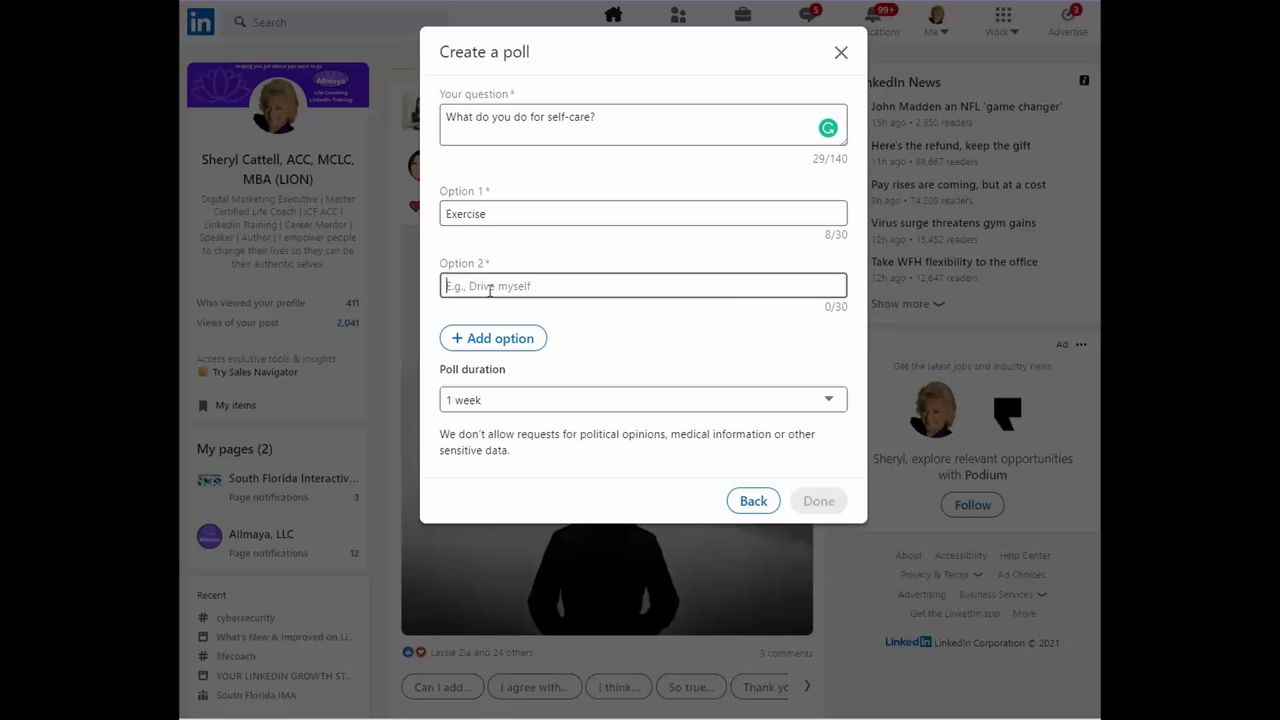
Fill in 'Meditation', then add 'Massage' and 'None of the above - comment' as options 3 and 4
type("Meditation")
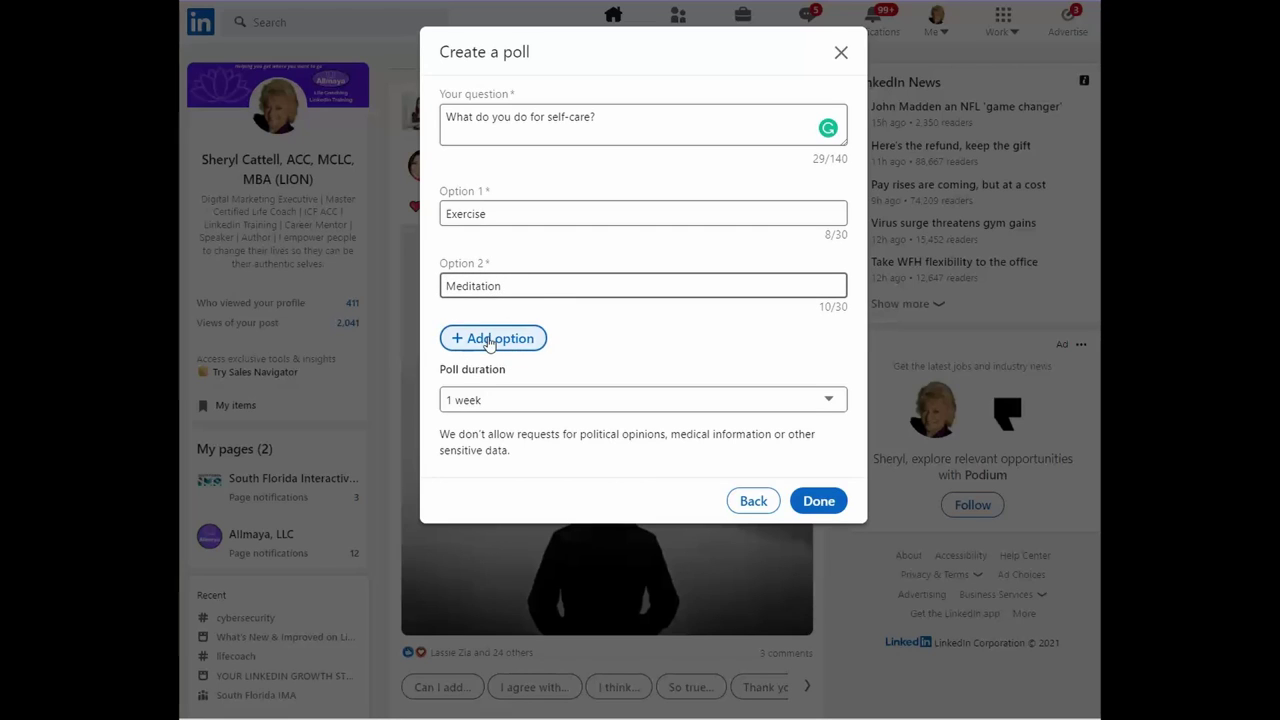
left_click(490, 340)
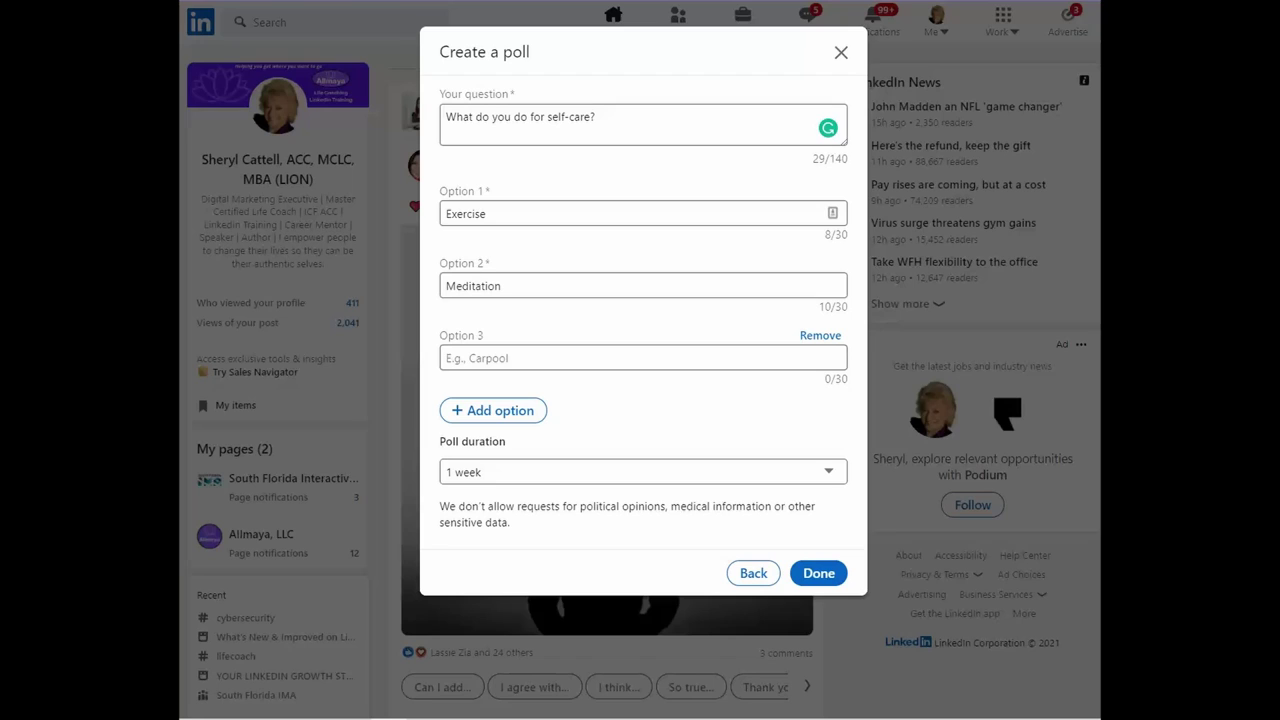
left_click(640, 358)
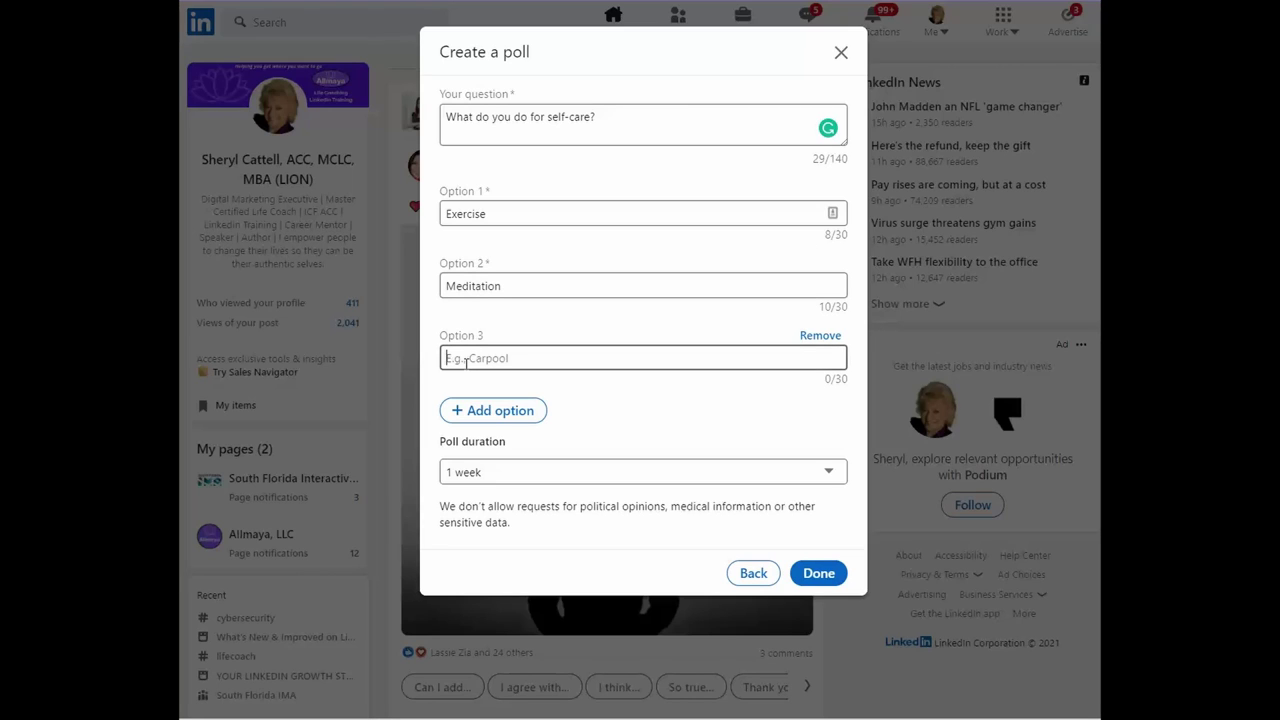
type("Massage")
left_click(474, 411)
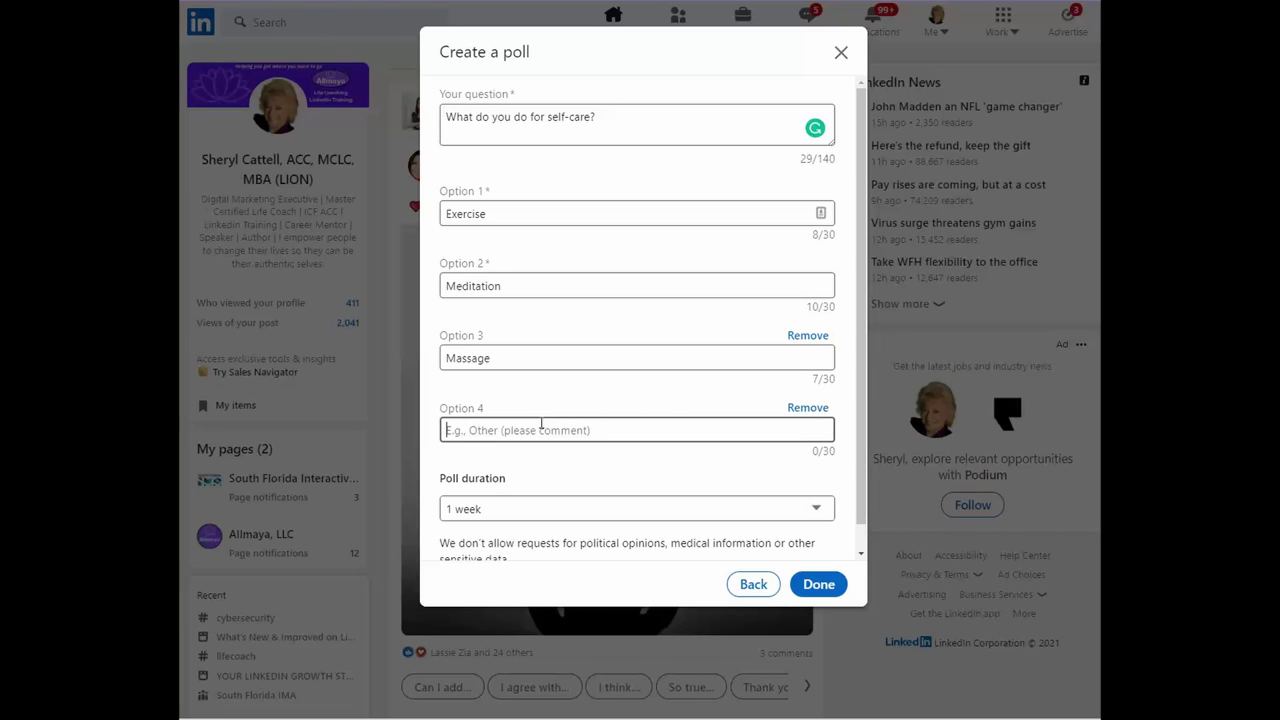
type("None of the above - comment")
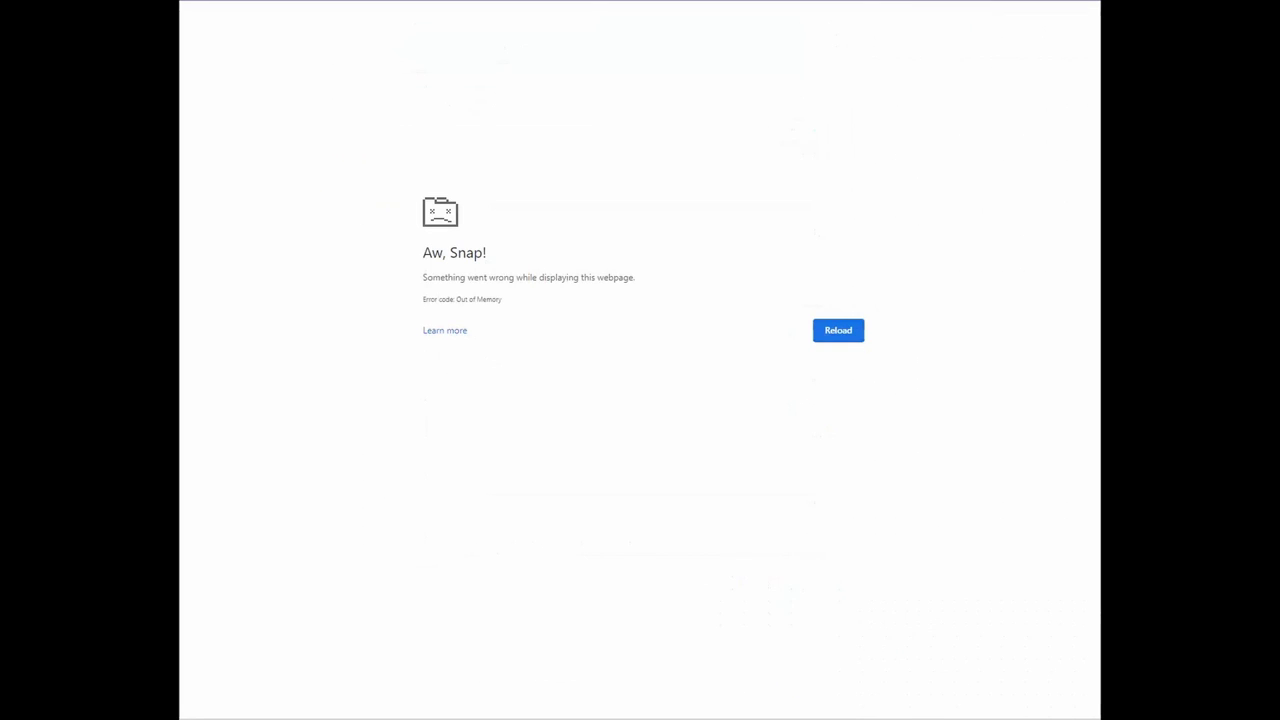
Reload the crashed EmojiCopy page, search 'exerc' and copy the cartwheel emoji
left_click(850, 332)
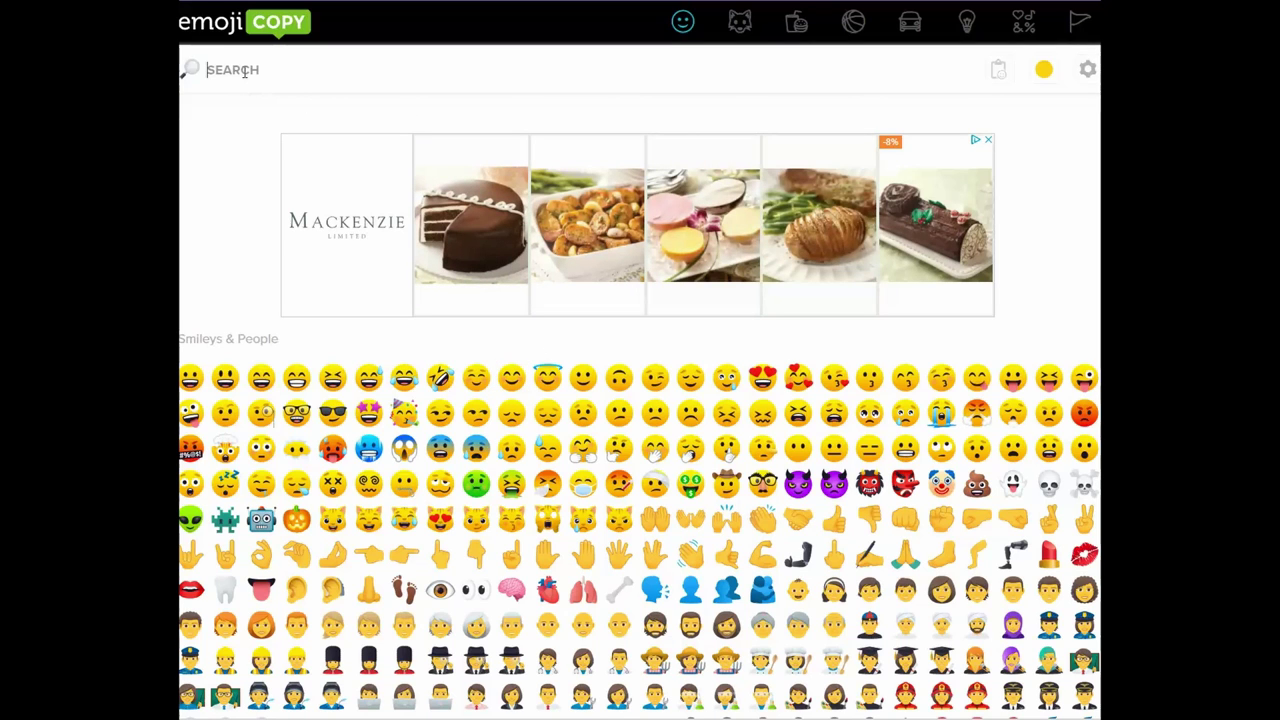
type("Eexer")
type("c")
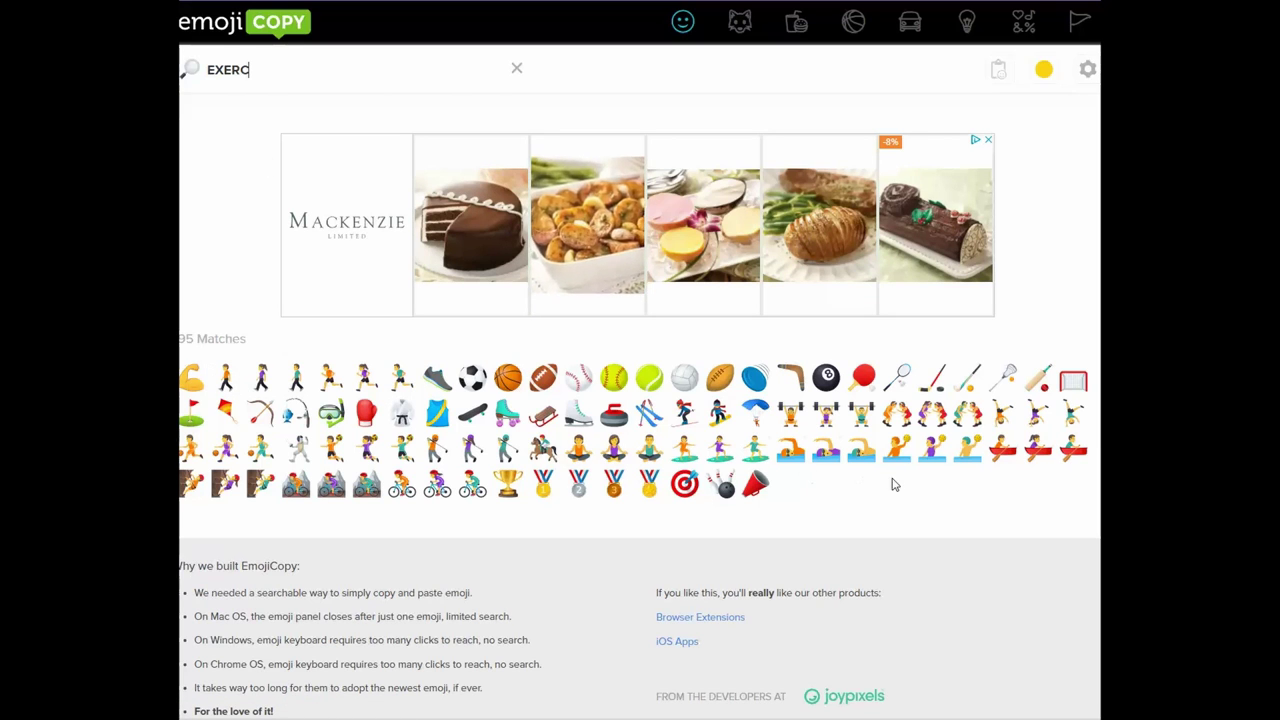
left_click(1035, 420)
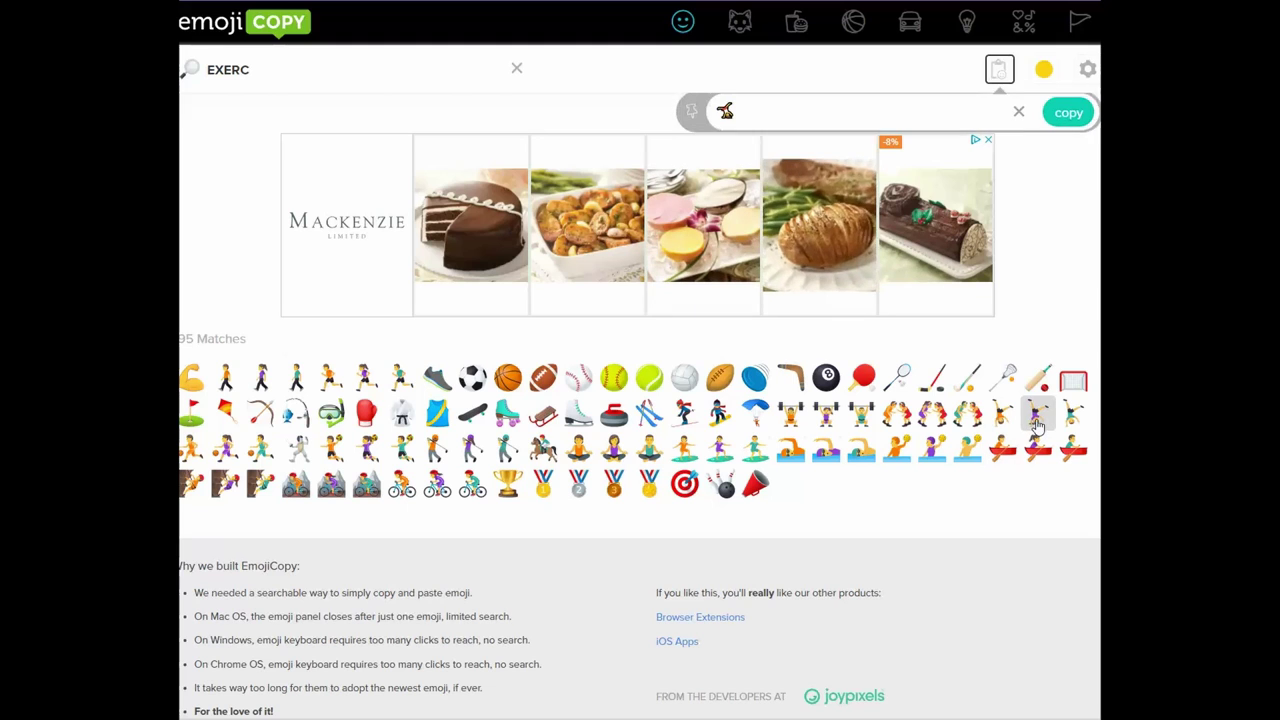
left_click(1068, 114)
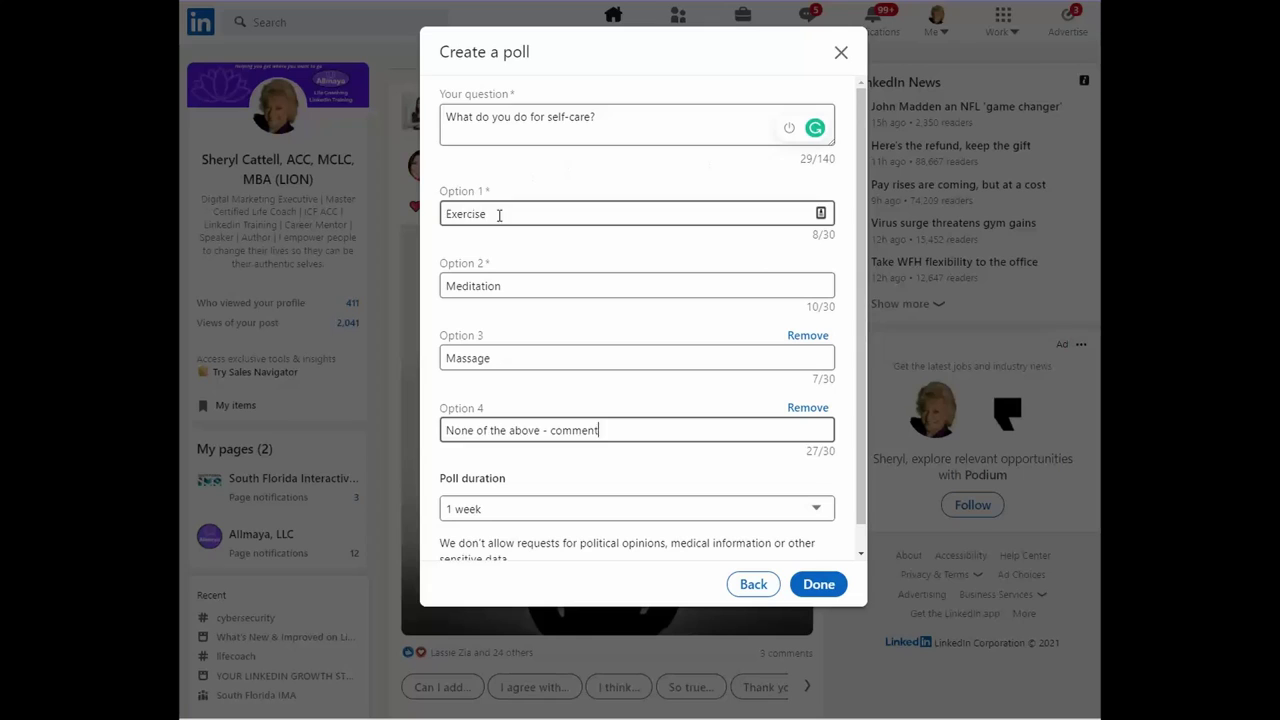
Paste the copied emojis after the Exercise and Meditation poll options
left_click(499, 215)
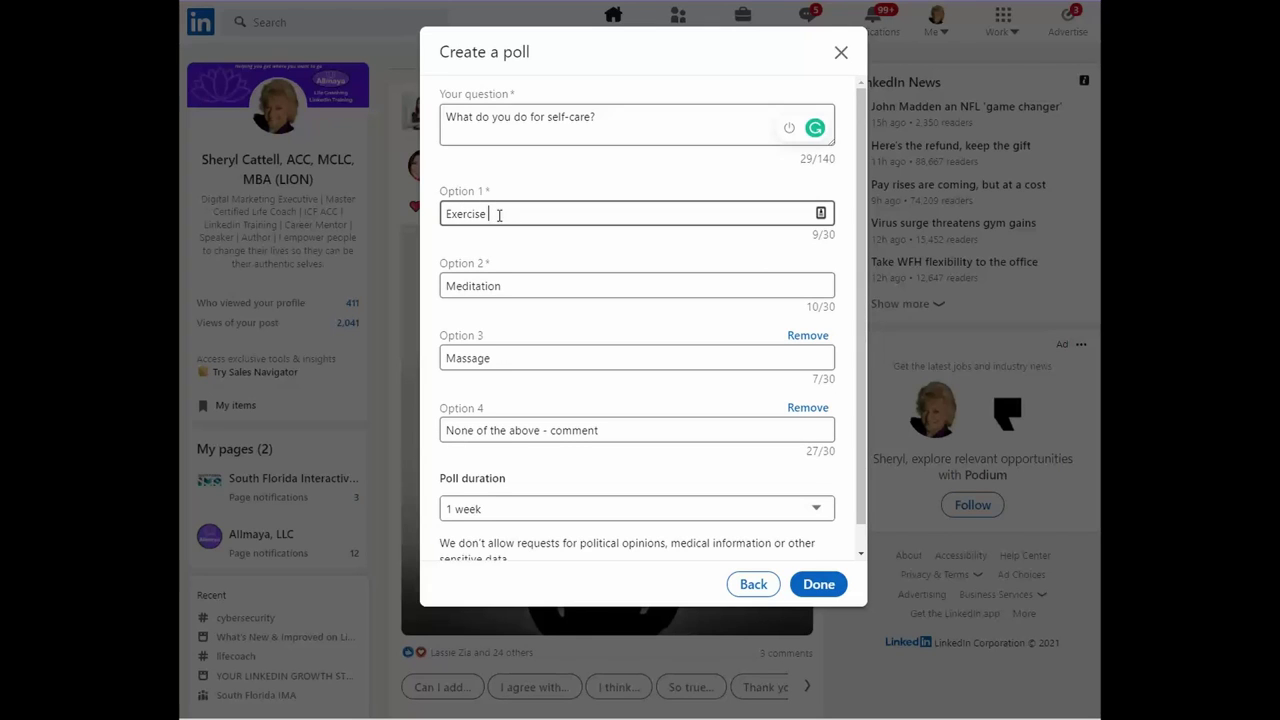
key("ctrl+v")
left_click(540, 285)
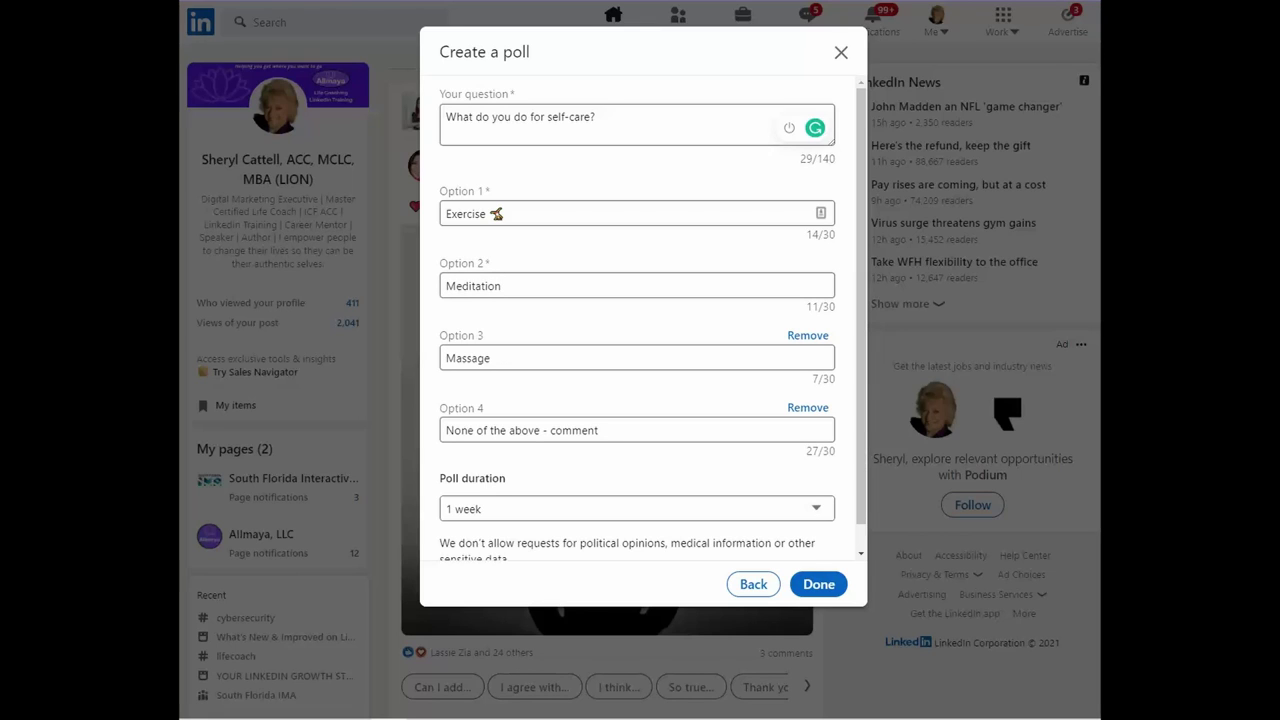
left_click(528, 283)
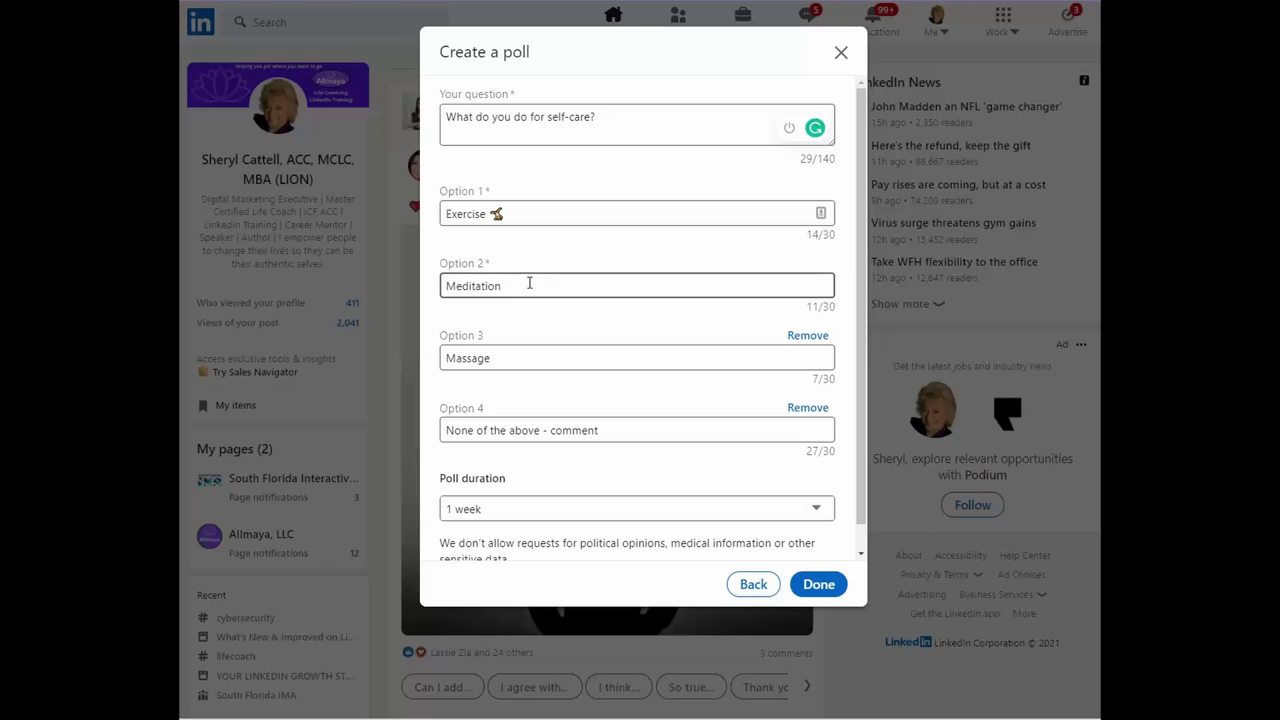
key("ctrl+v")
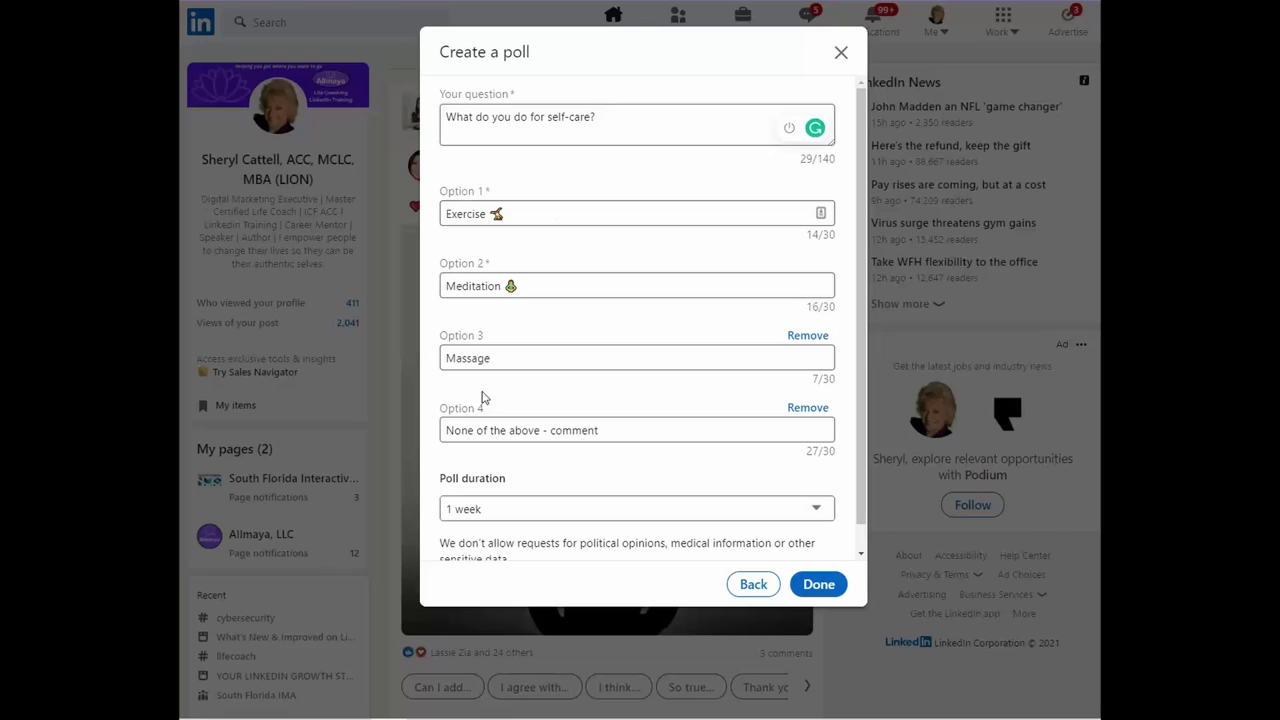
Add a 💆‍♀️ emoji after Massage and an ℹ️ emoji after 'None of the above - comment'
left_click(508, 358)
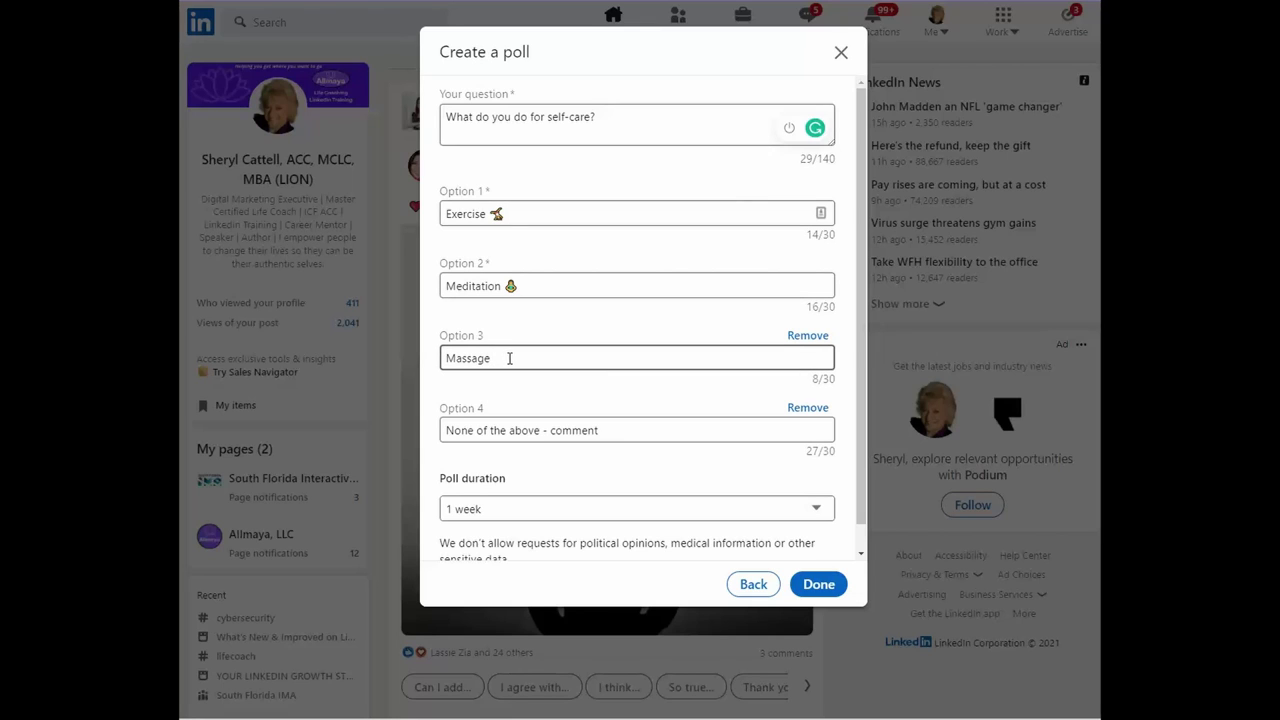
type("💆‍♀️")
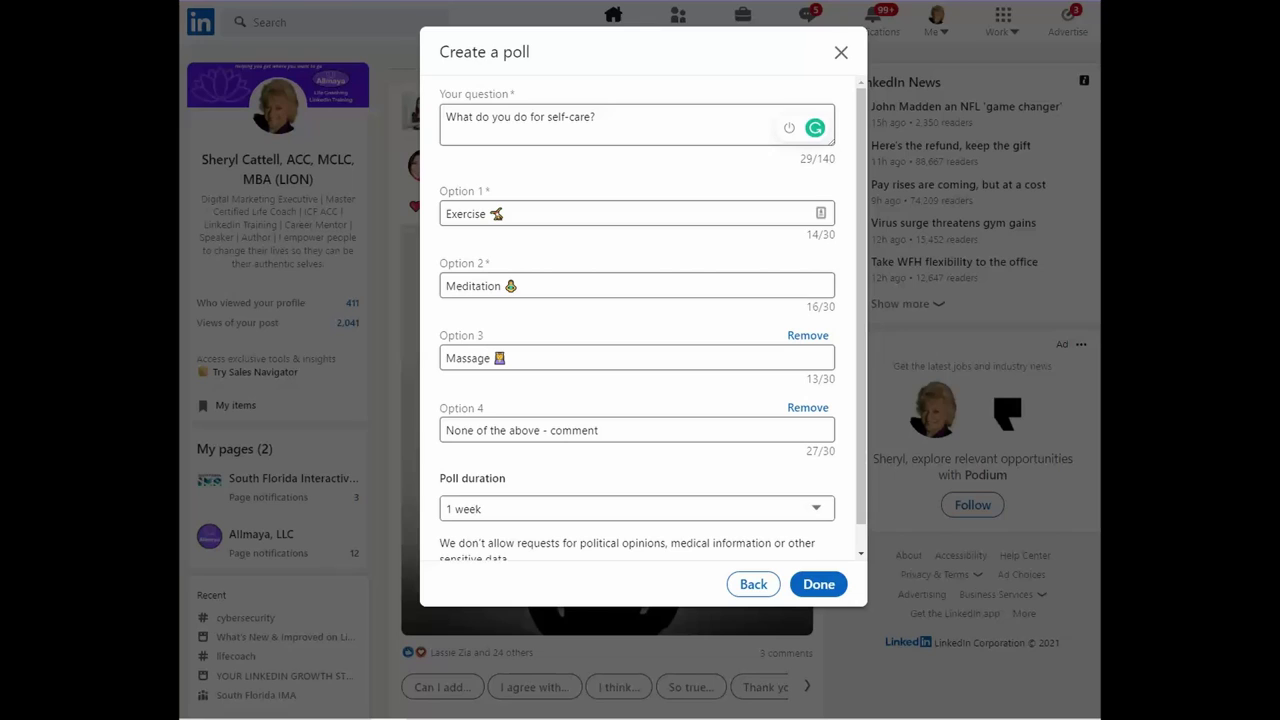
left_click(620, 422)
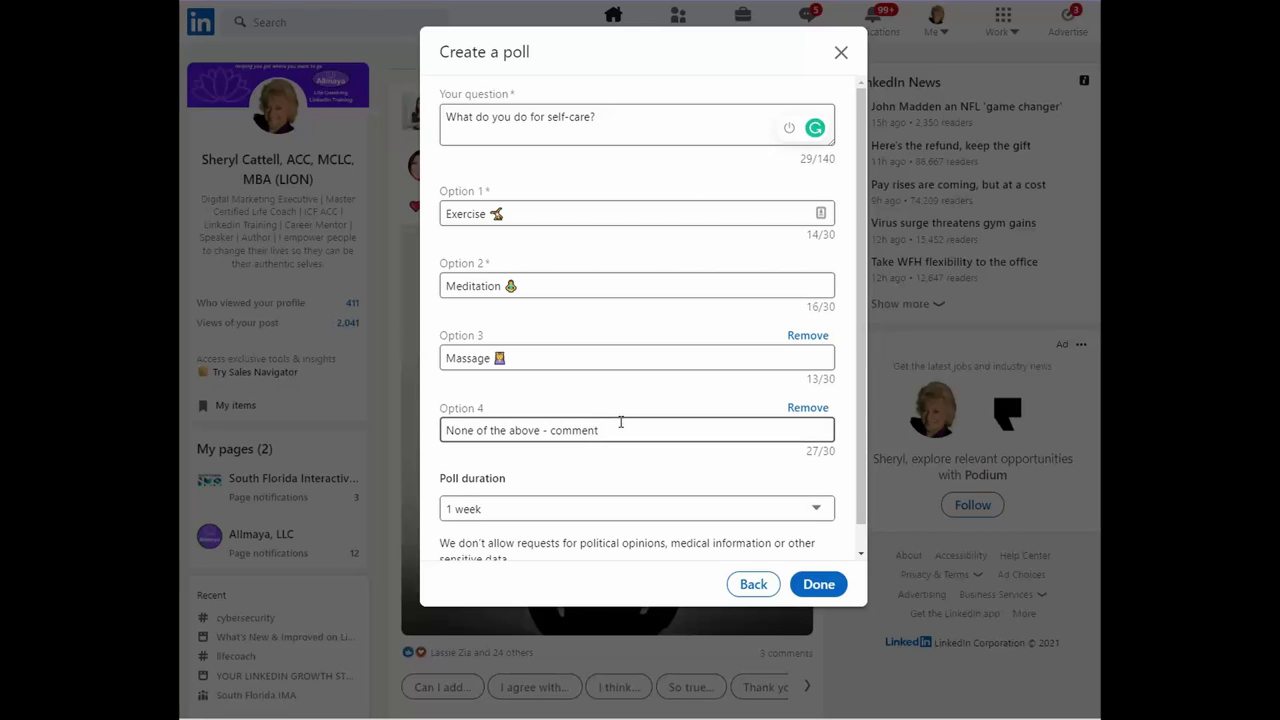
type("ℹ️")
Set the poll duration to 2 weeks and attach the poll to the post
scroll(652, 441, "down", 1)
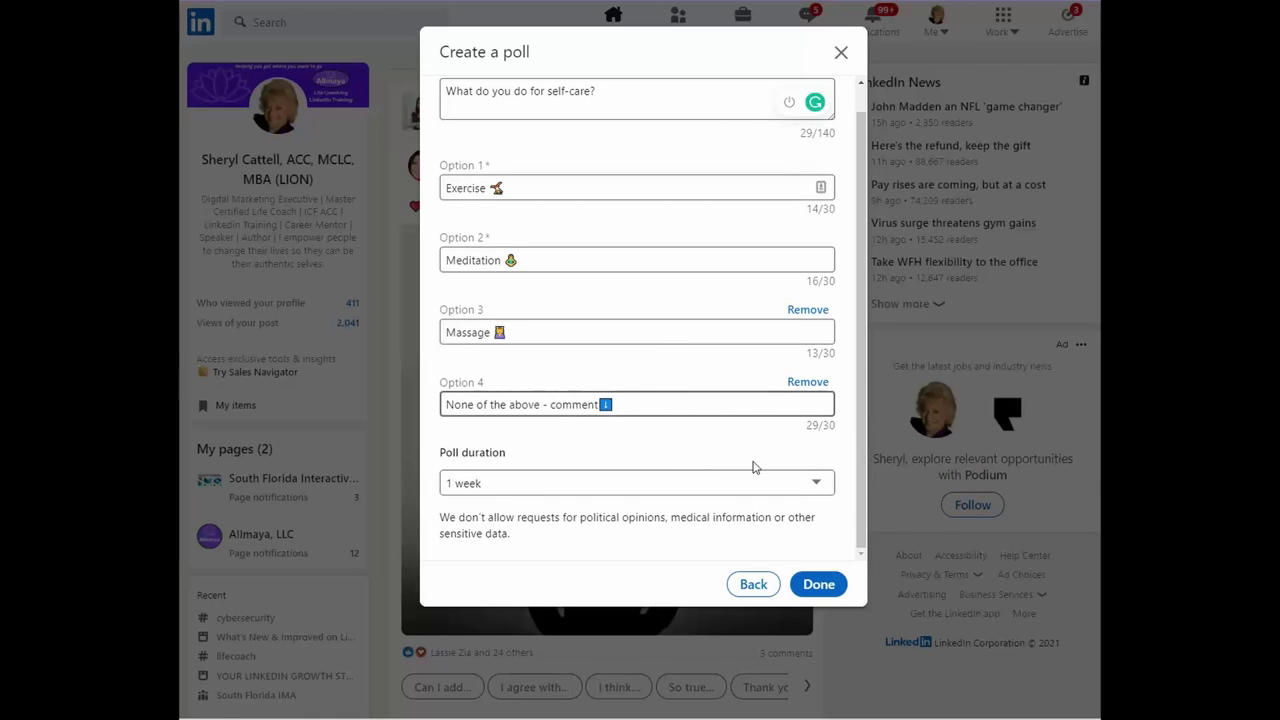
left_click(820, 485)
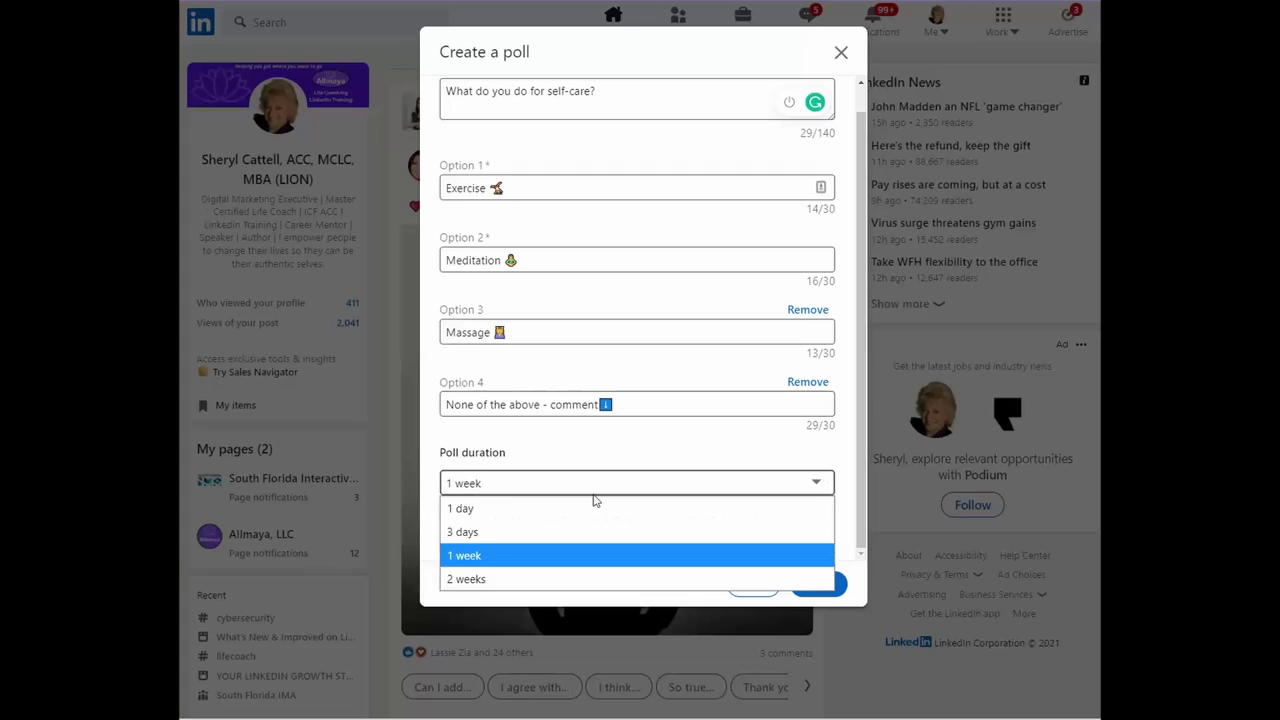
left_click(456, 586)
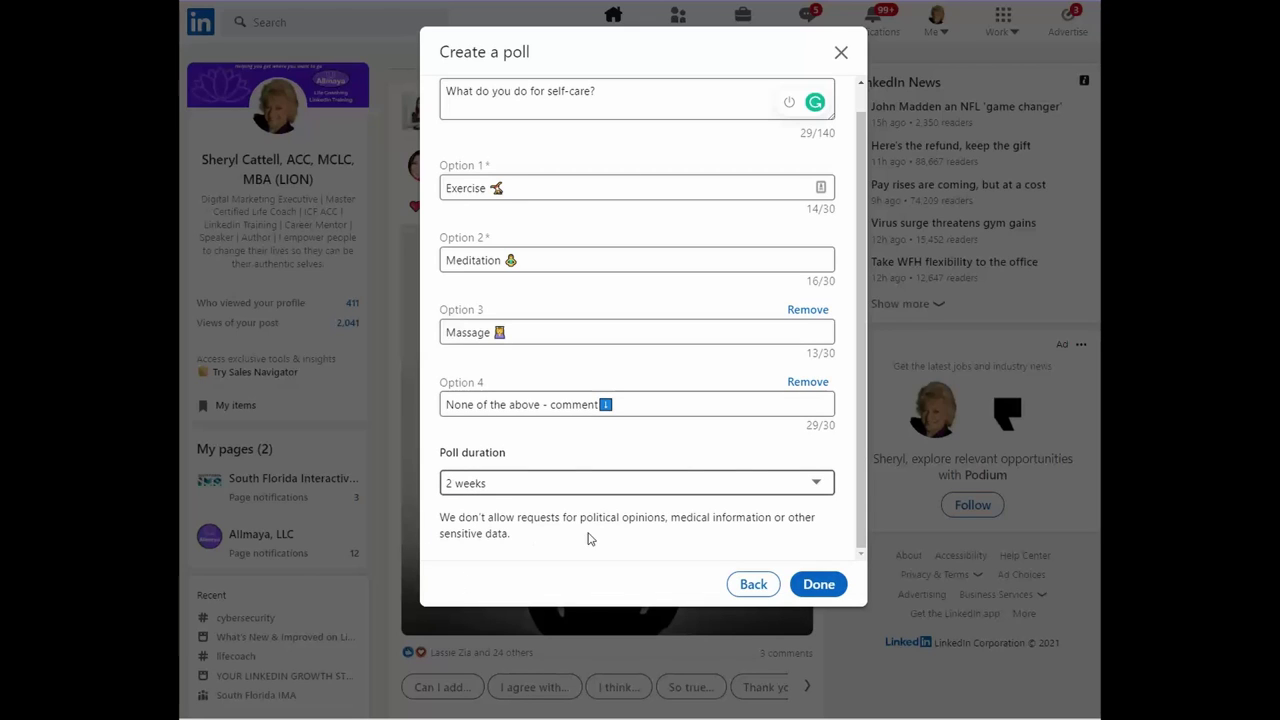
left_click(818, 584)
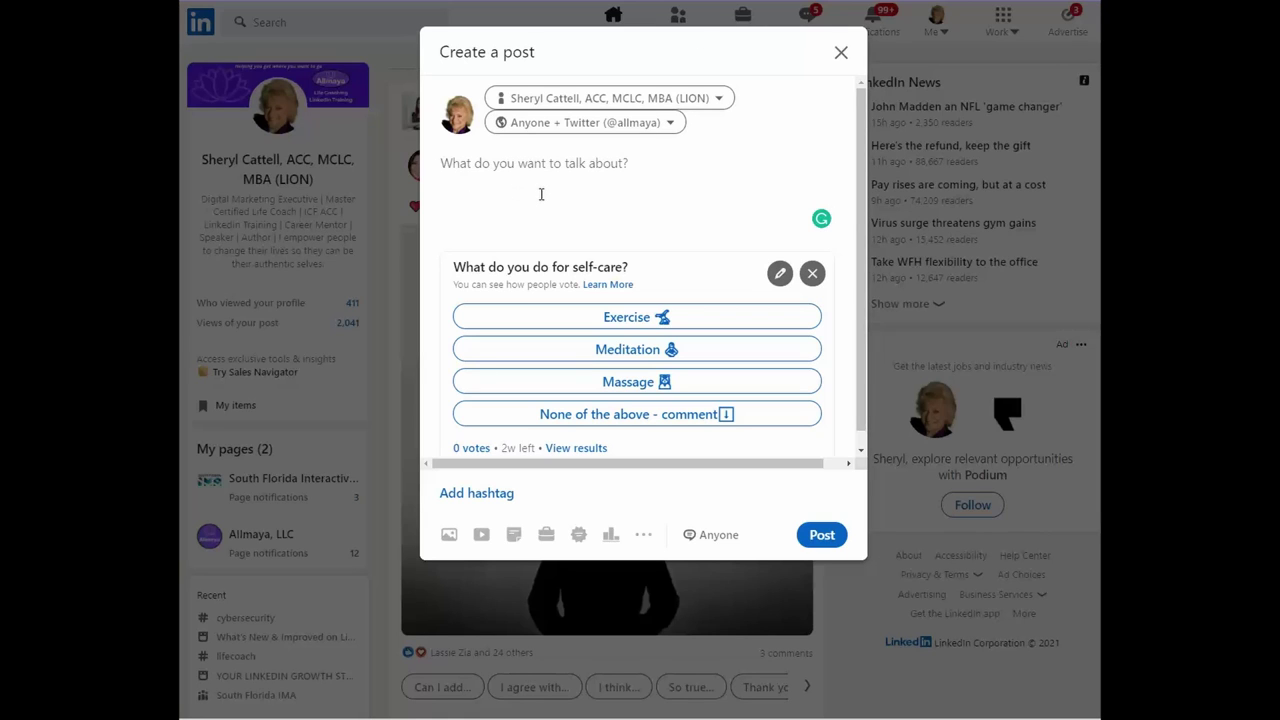
Paste the self-care intro with #selfcare and #selfcaretips, and tag the three mentioned people
key("ctrl+v")
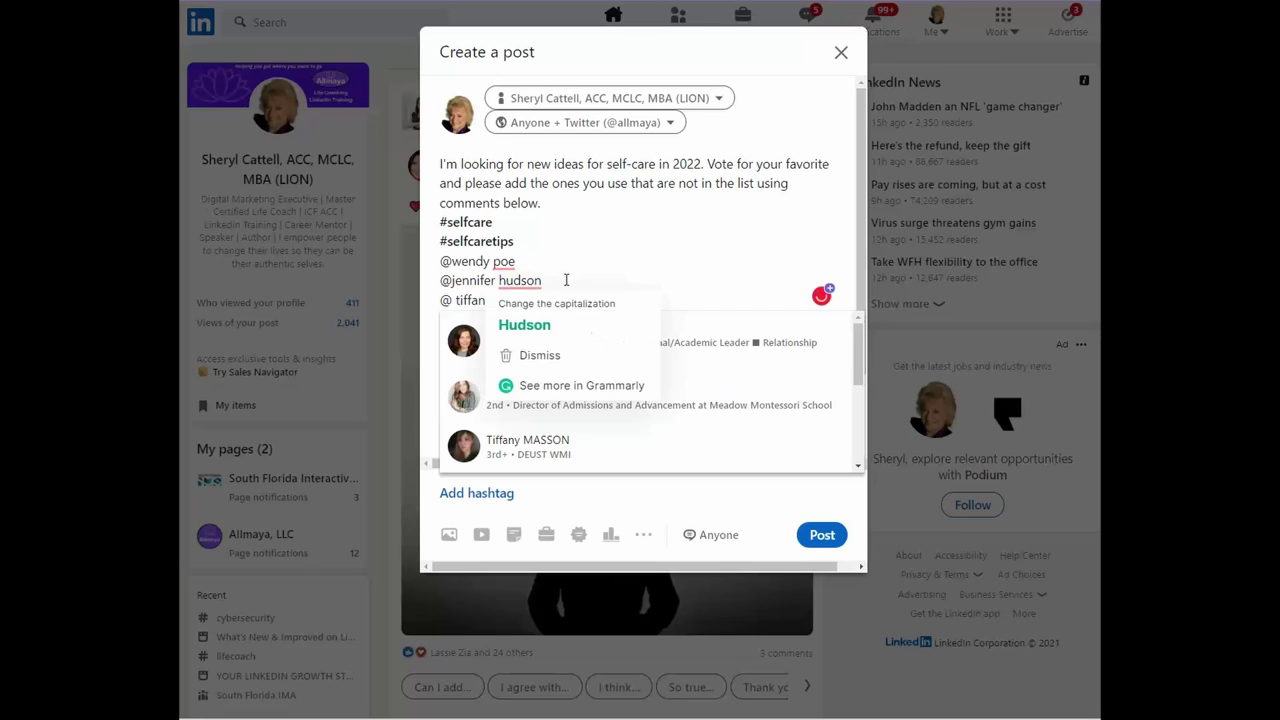
left_click(530, 338)
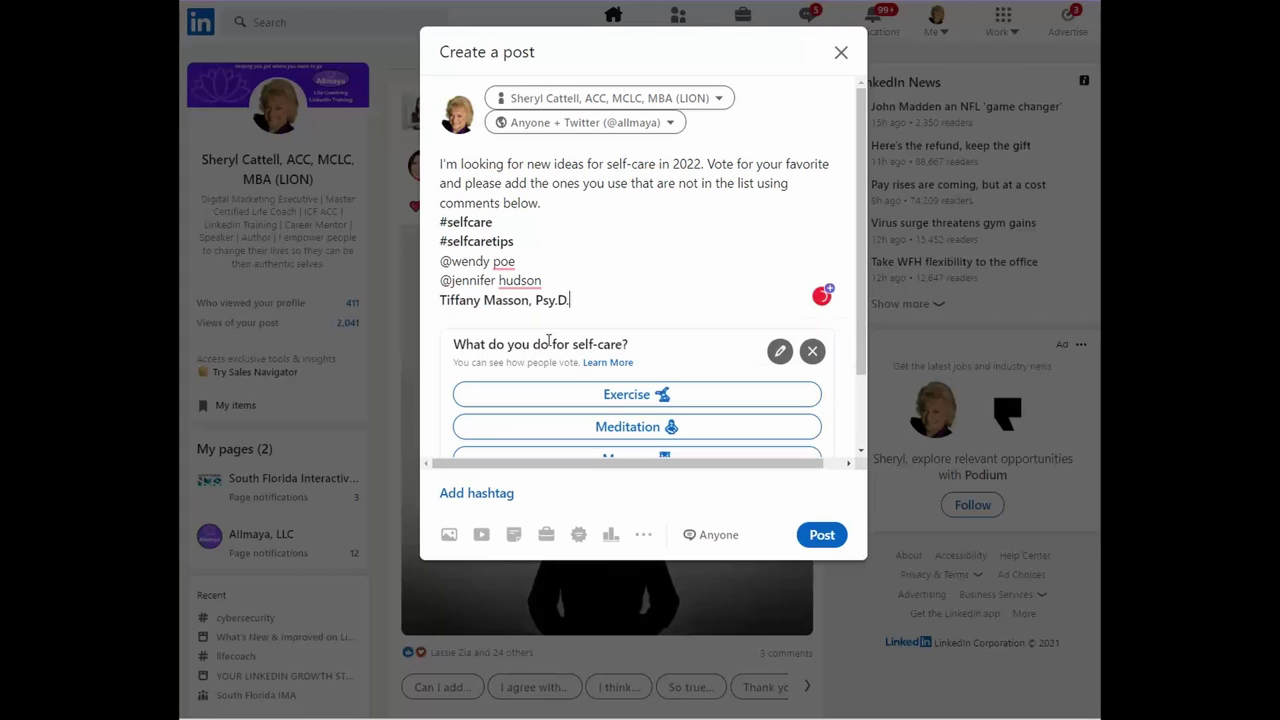
left_click(512, 281)
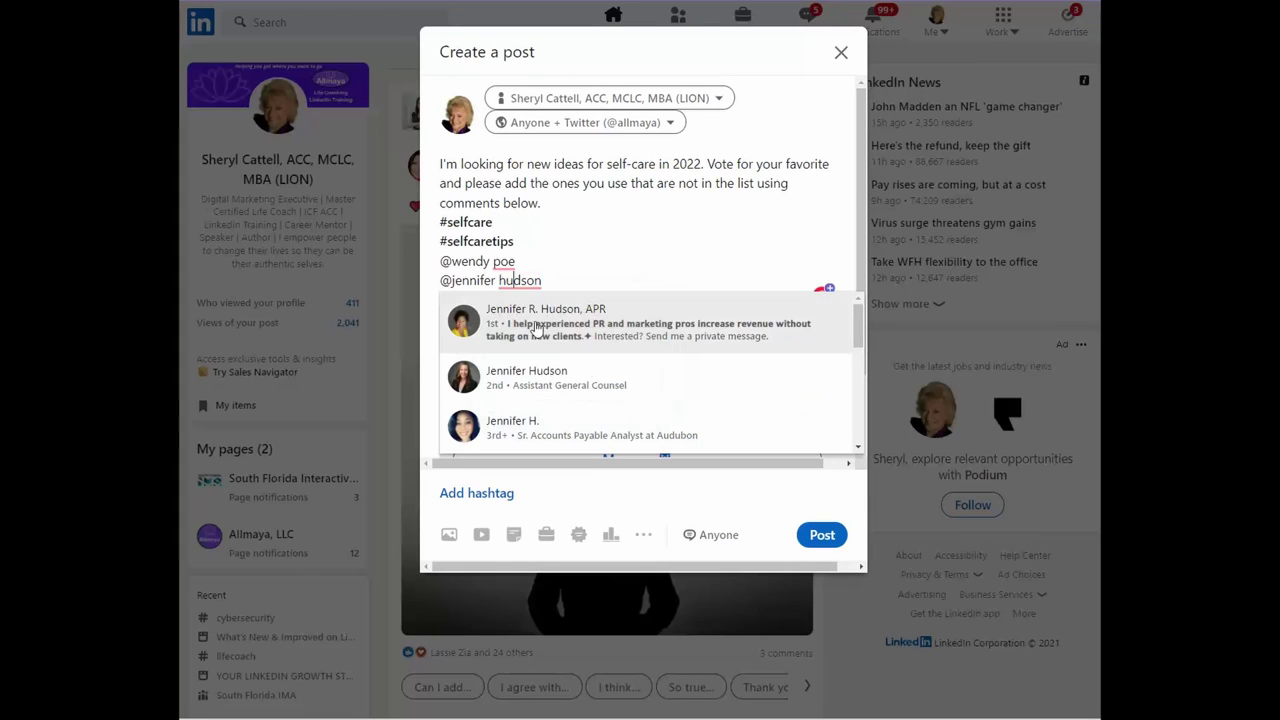
left_click(536, 328)
left_click(493, 261)
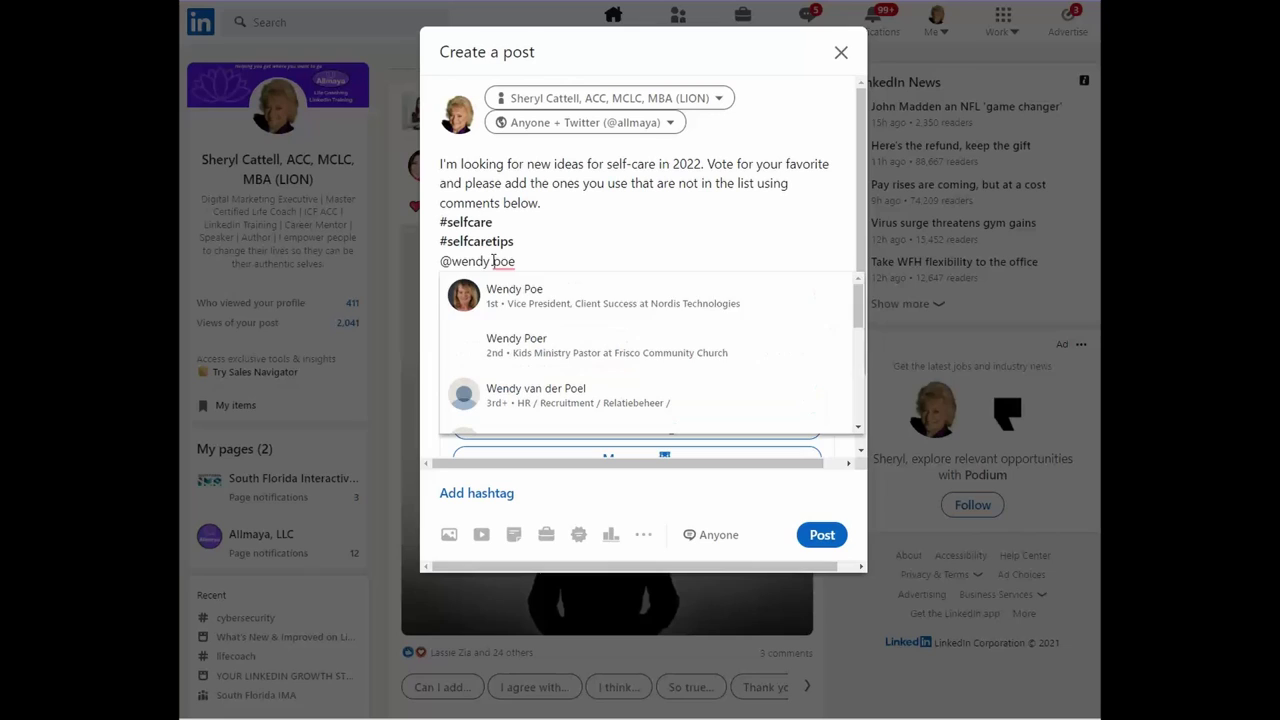
left_click(597, 302)
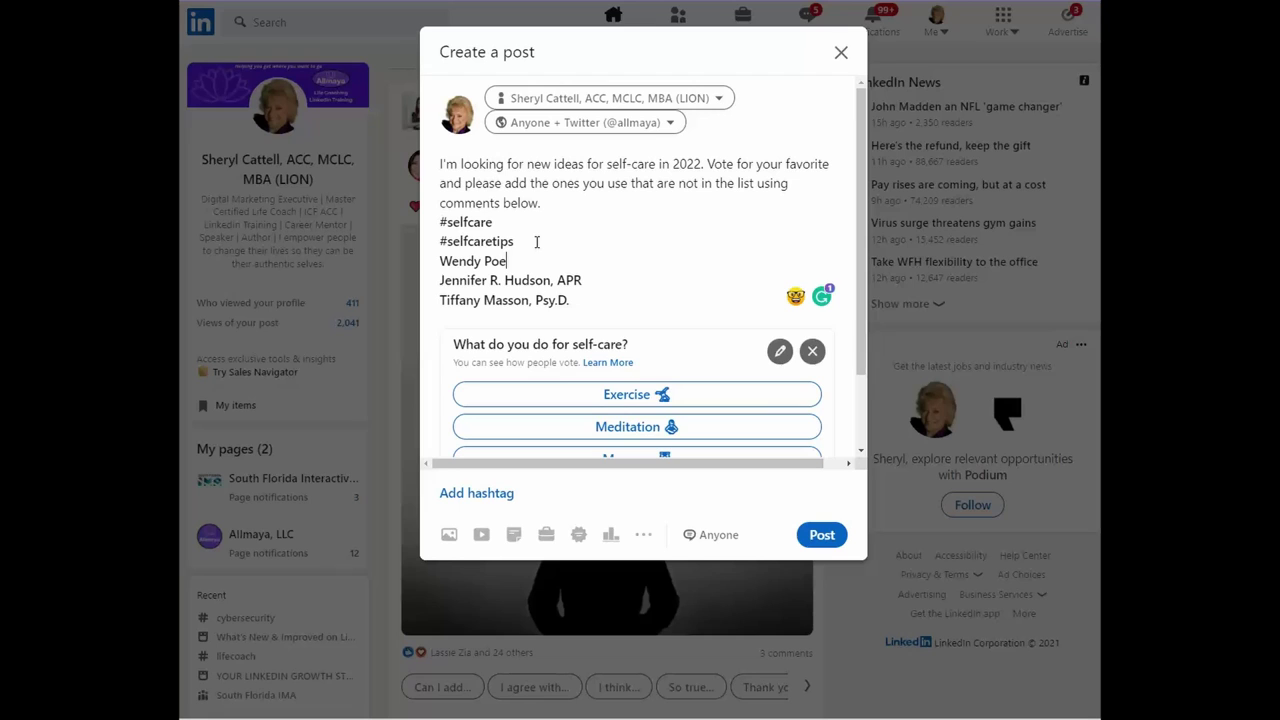
scroll(698, 250, "down", 2)
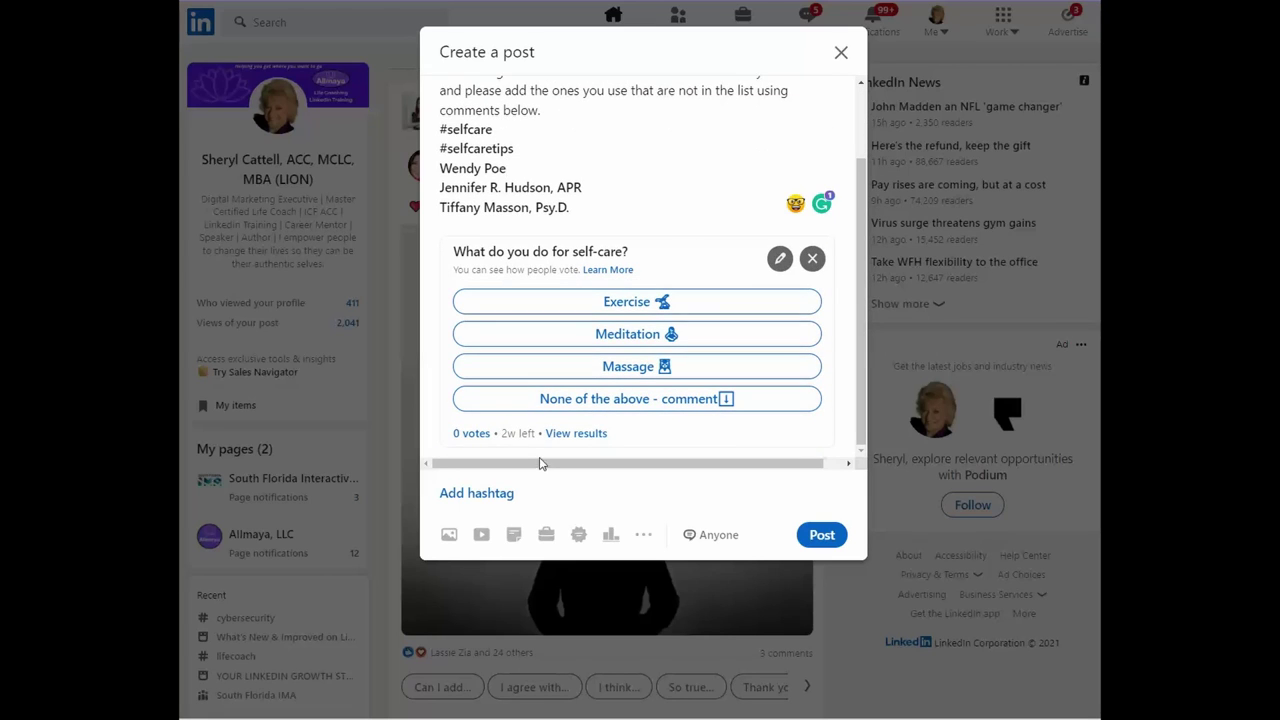
left_click(719, 535)
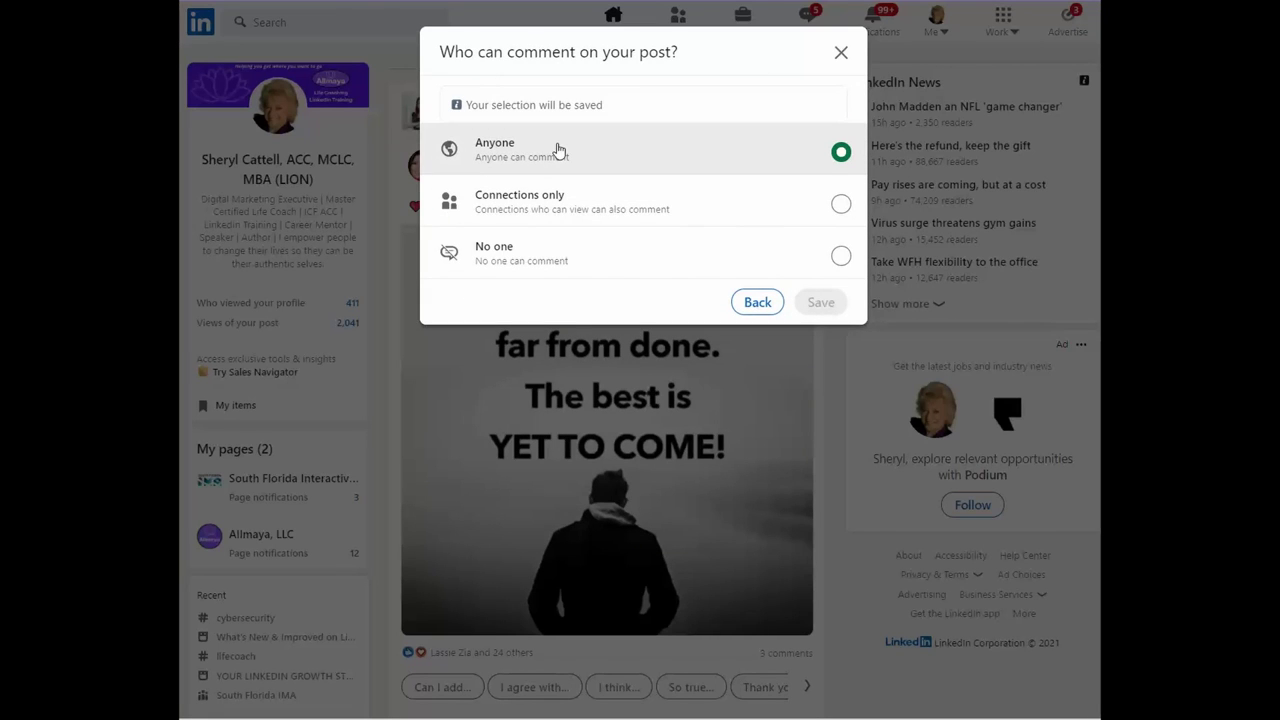
left_click(757, 302)
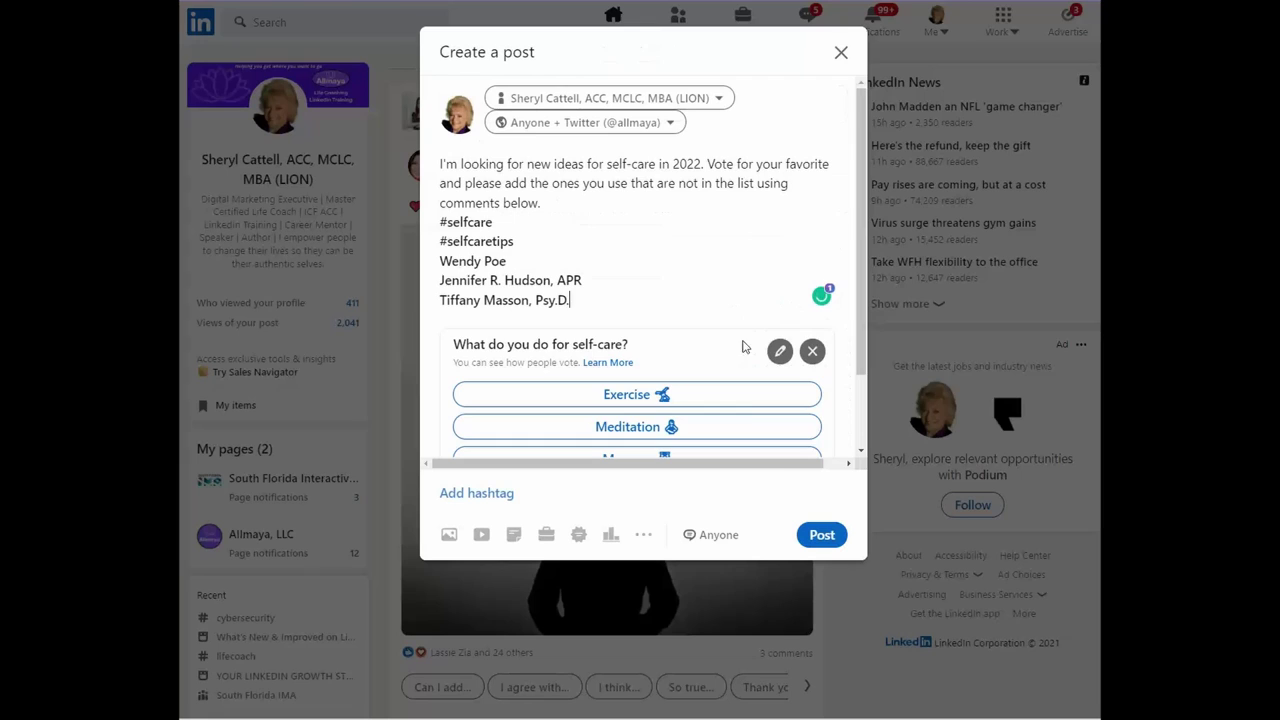